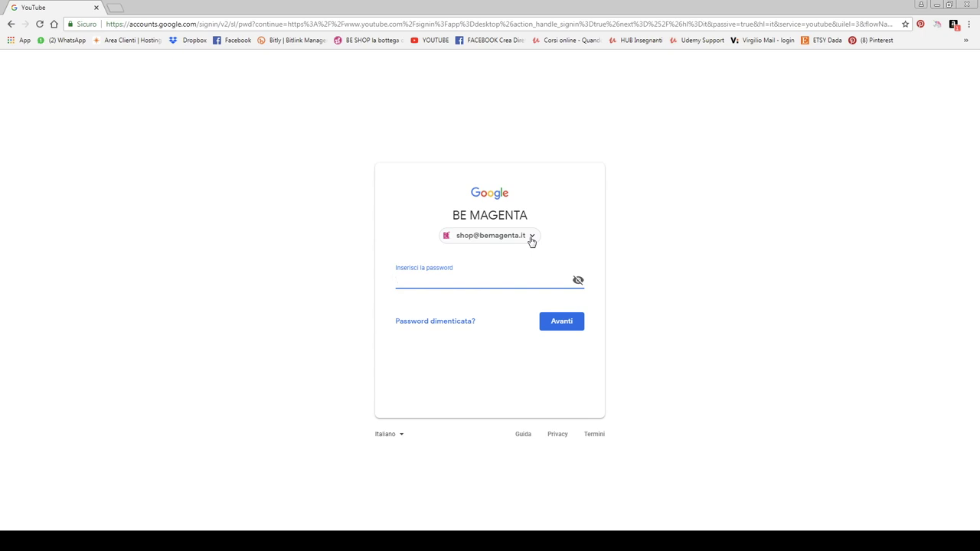
# Choose to use a different account, then start creating a new Google account for YouTube.
pyautogui.click(531, 240)
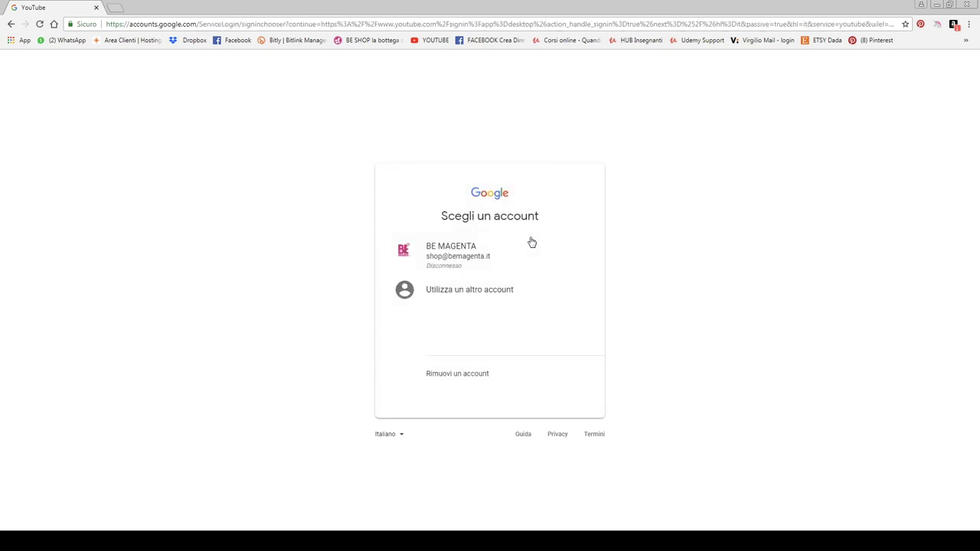
pyautogui.click(486, 298)
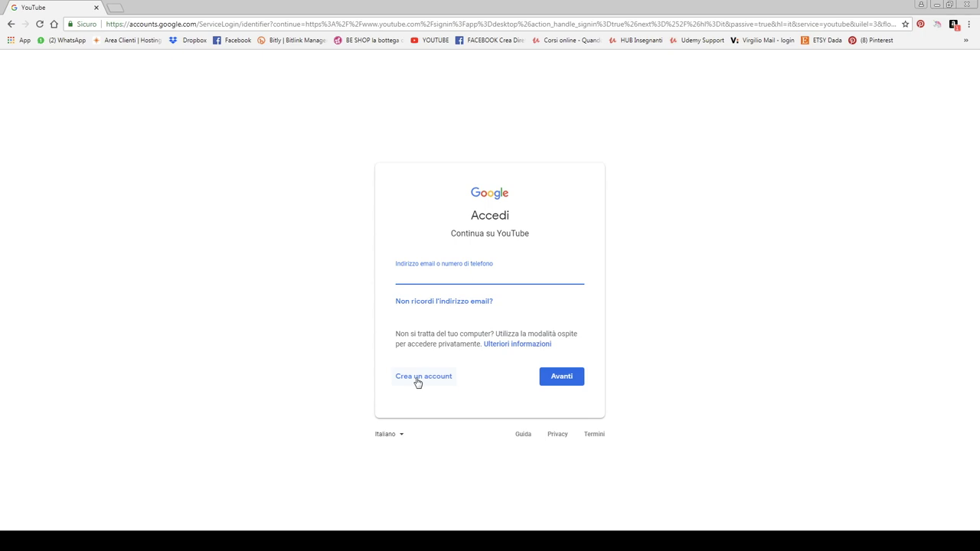
pyautogui.click(417, 380)
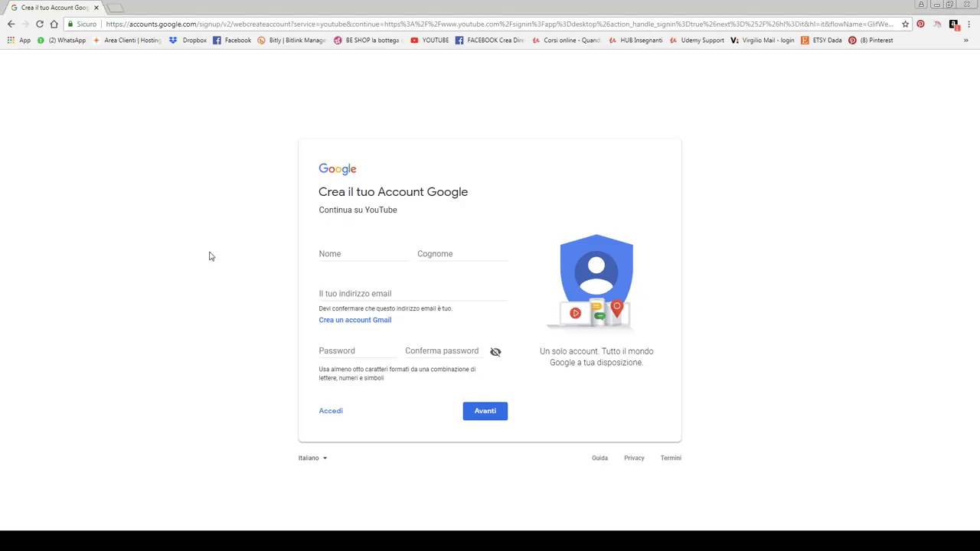
# Enter the new account holder's first name and surname in the sign-up form.
pyautogui.click(338, 253)
pyautogui.click(463, 255)
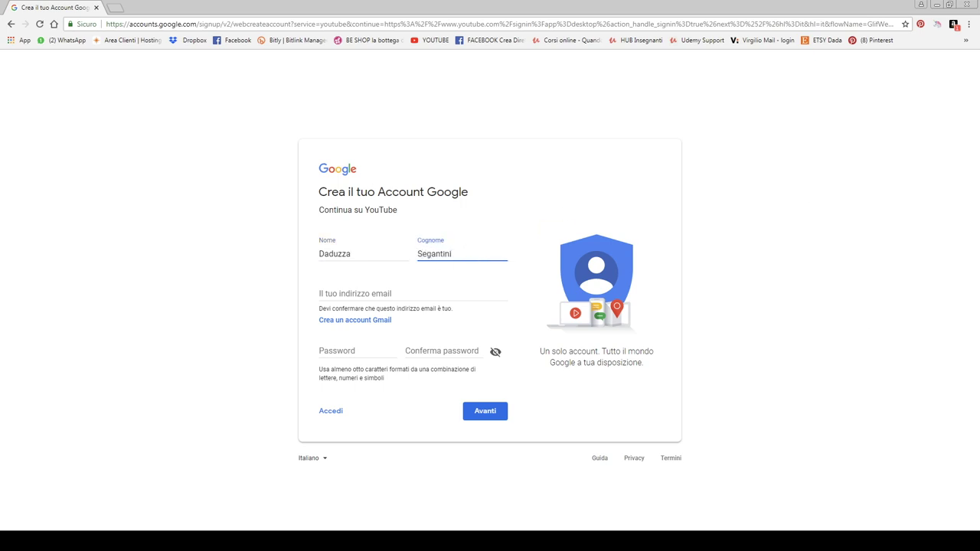
pyautogui.click(801, 360)
pyautogui.click(414, 293)
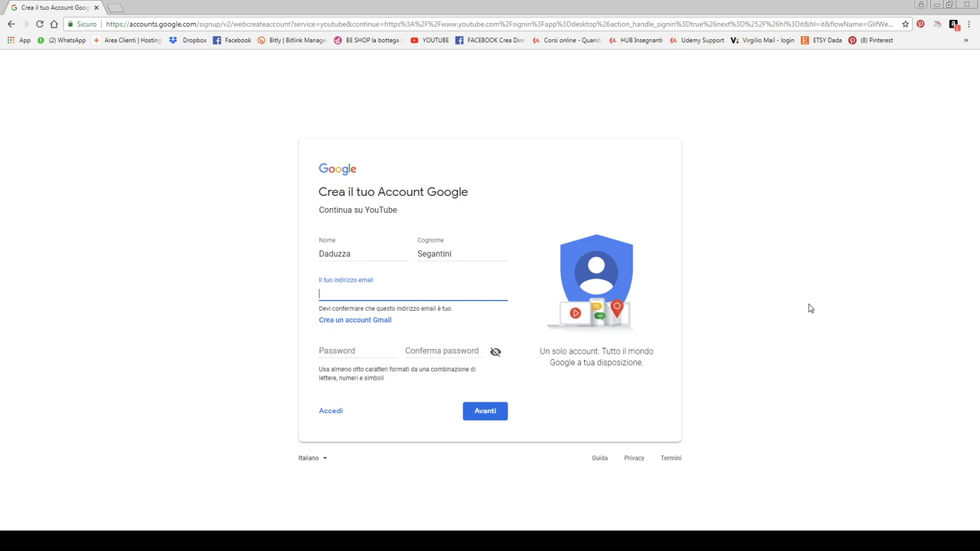
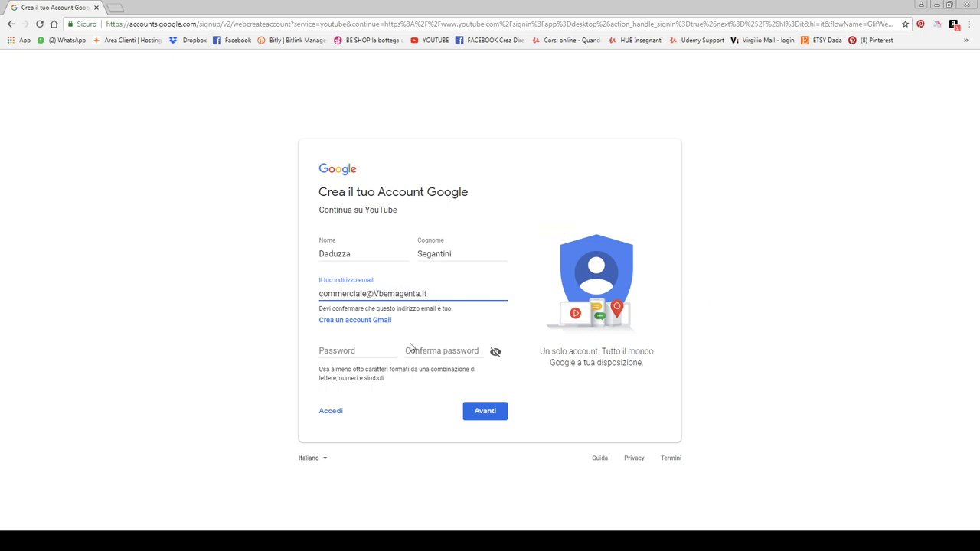
# Enter the business email address, delete the mistyped V, and check the name fields.
pyautogui.click(378, 294)
pyautogui.press('BackSpace')
pyautogui.click(400, 248)
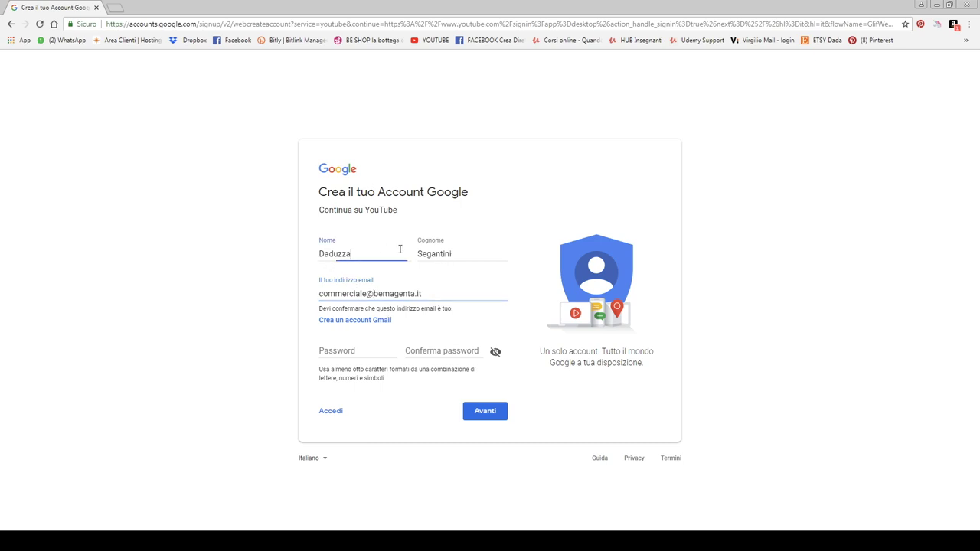
pyautogui.click(464, 251)
pyautogui.click(448, 294)
pyautogui.click(372, 352)
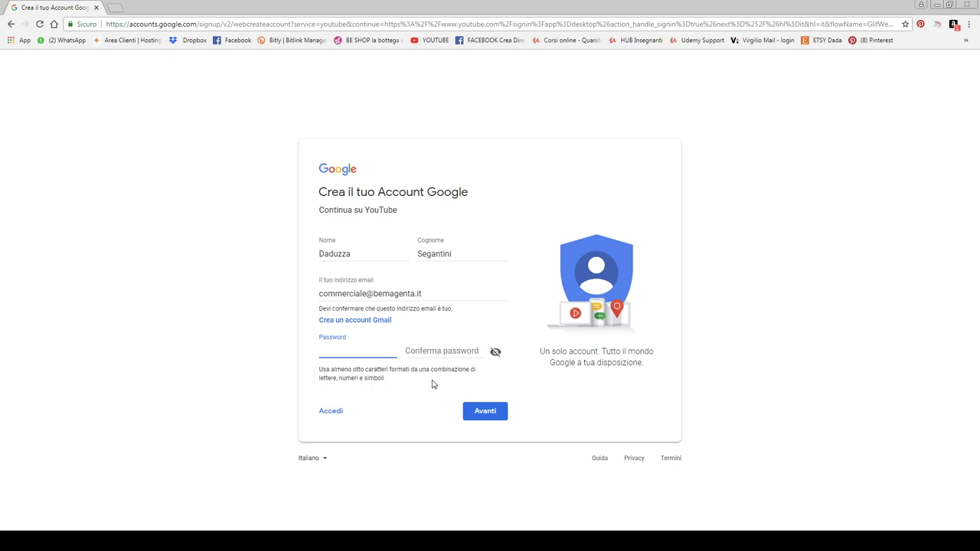
# Enter the account password, clearing the first attempt and retyping it with characters hidden.
pyautogui.click(496, 352)
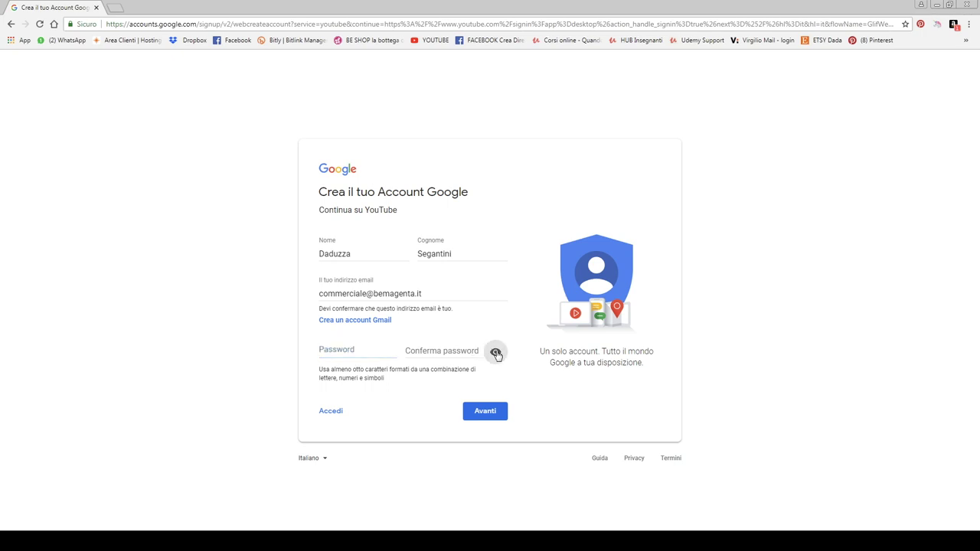
pyautogui.click(356, 352)
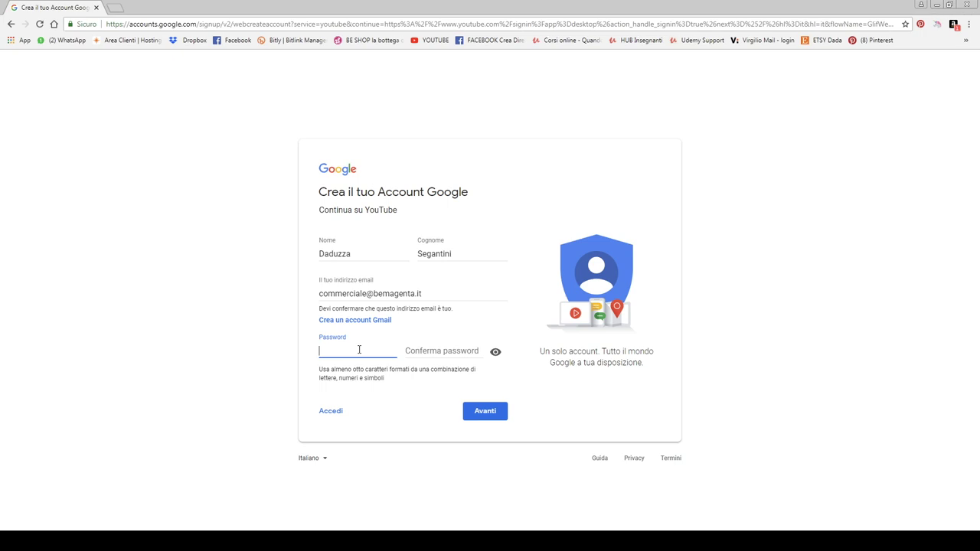
pyautogui.click(495, 353)
pyautogui.click(495, 353)
pyautogui.moveTo(386, 350); pyautogui.dragTo(263, 355)
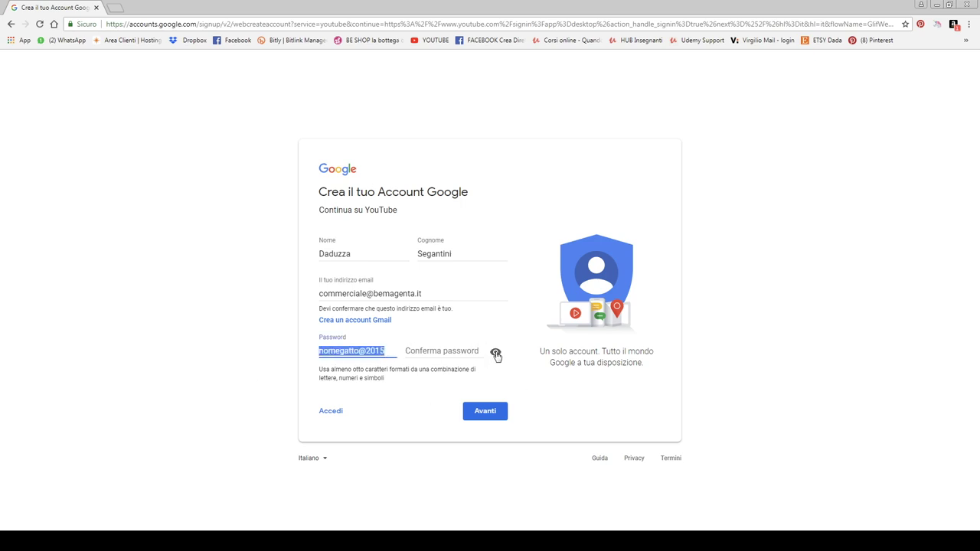
pyautogui.press('BackSpace')
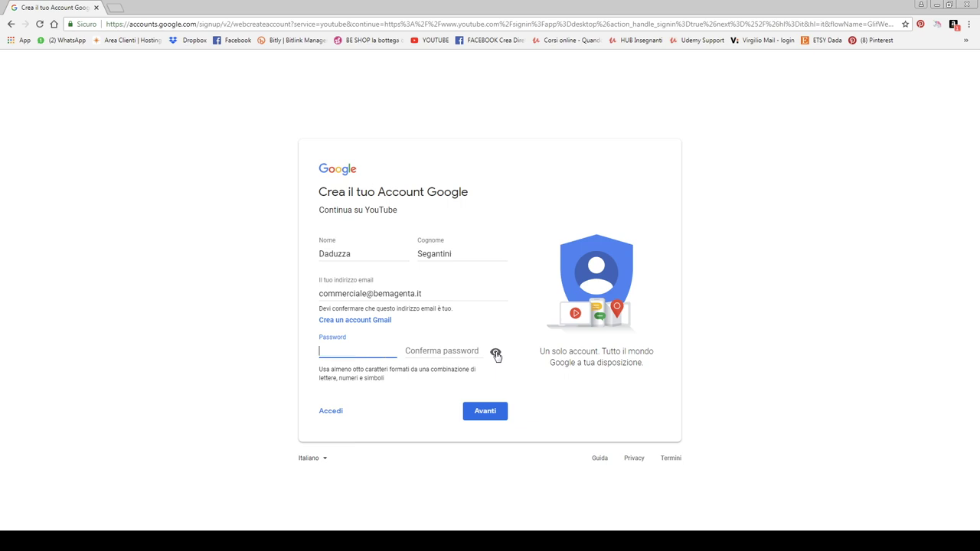
pyautogui.click(495, 353)
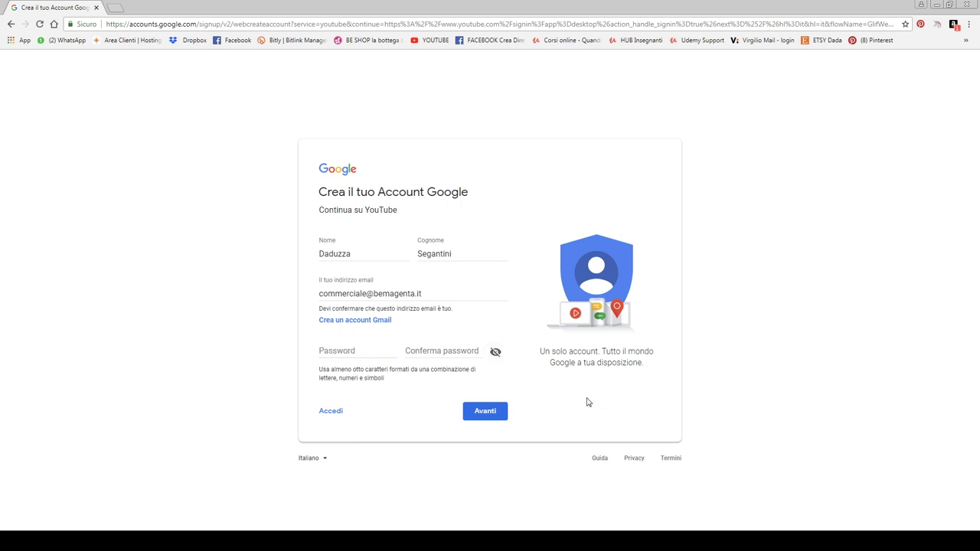
pyautogui.click(322, 352)
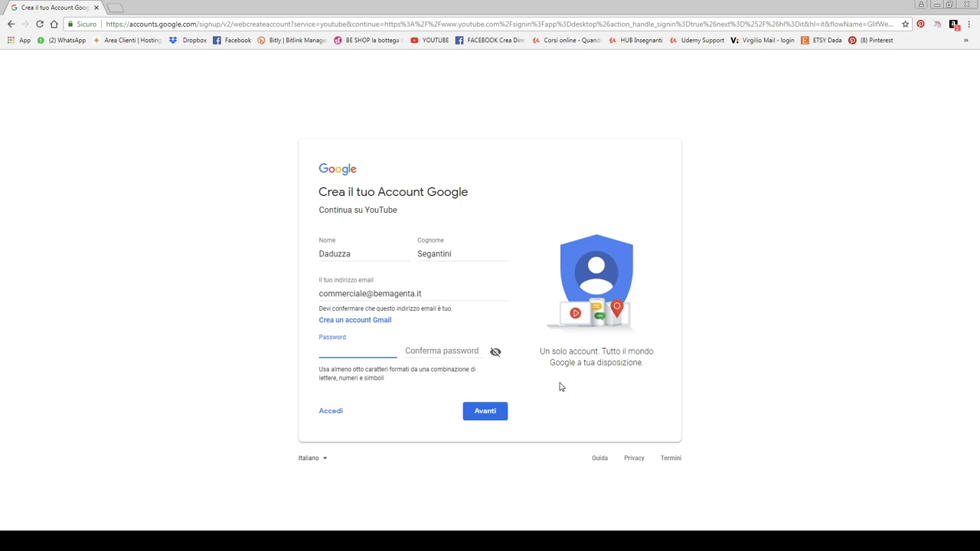
pyautogui.write('••••••••••••')
pyautogui.click(448, 352)
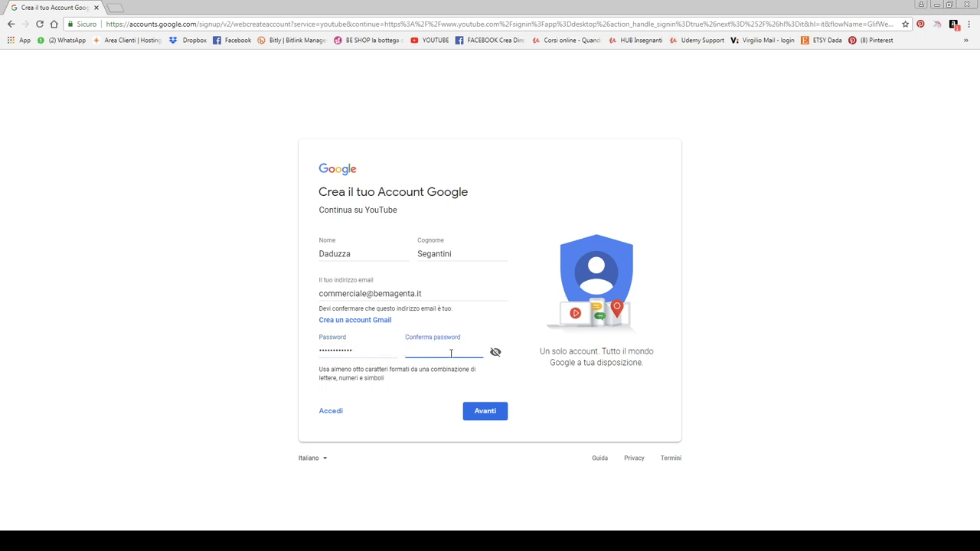
# Confirm the password and submit the sign-up form.
pyautogui.write('•••••••••••••')
pyautogui.click(485, 414)
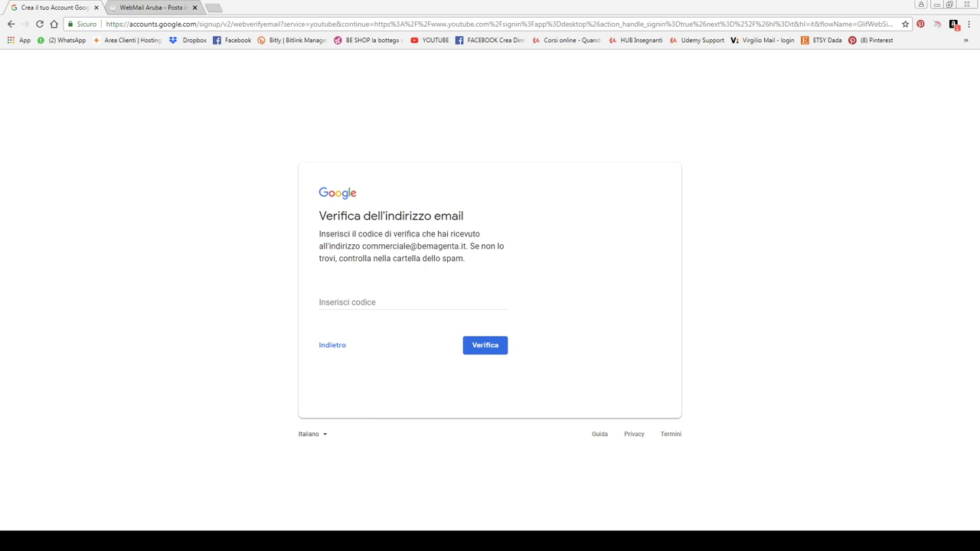
# Select the email address on the verification page, then switch to the webmail inbox.
pyautogui.moveTo(361, 245); pyautogui.dragTo(466, 246)
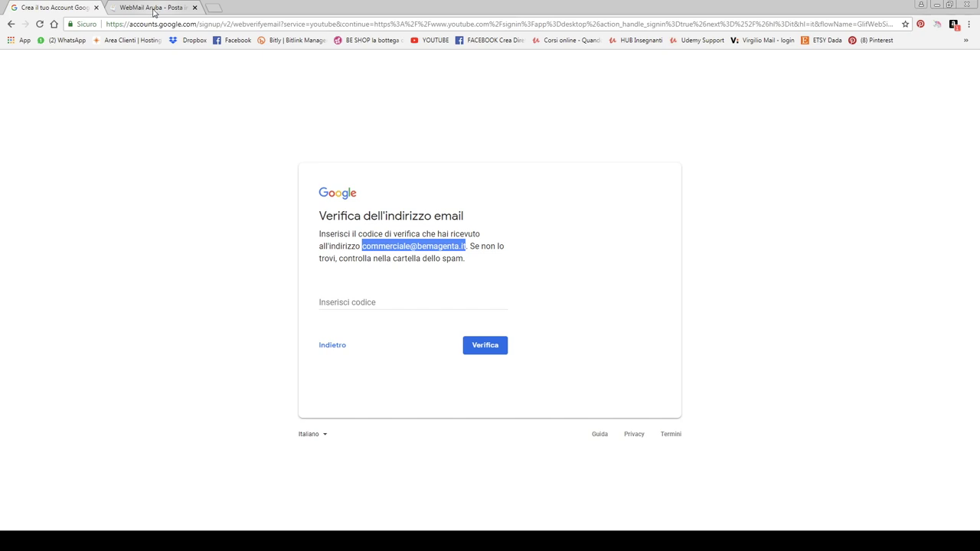
pyautogui.click(154, 9)
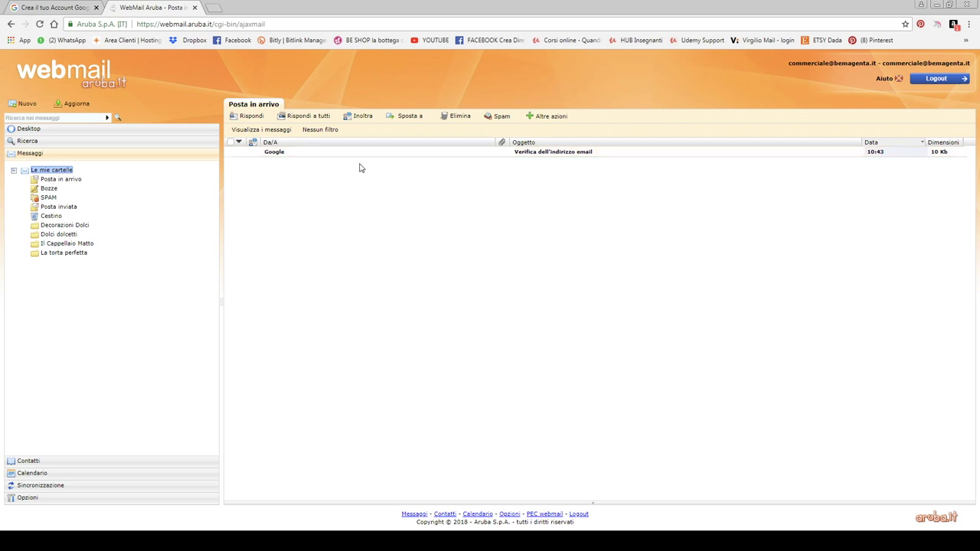
# Open Google's verification email in Aruba Webmail and copy the six-digit code.
pyautogui.click(572, 156)
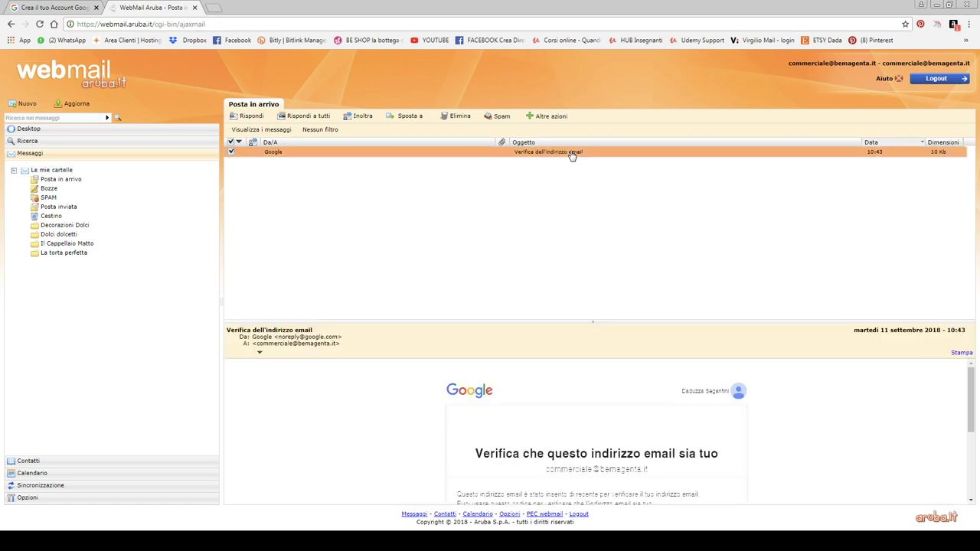
pyautogui.doubleClick(572, 153)
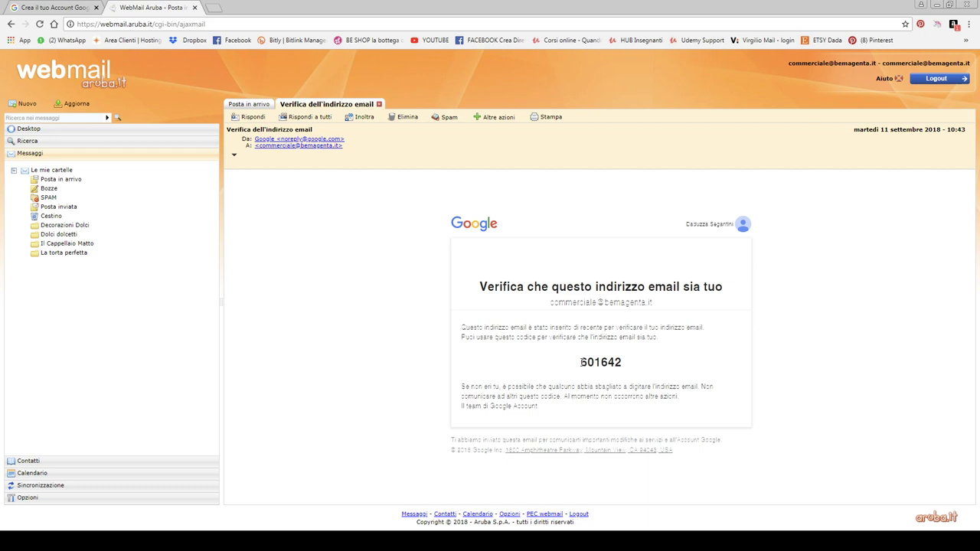
pyautogui.moveTo(580, 362); pyautogui.dragTo(621, 362)
pyautogui.rightClick(621, 364)
pyautogui.click(627, 370)
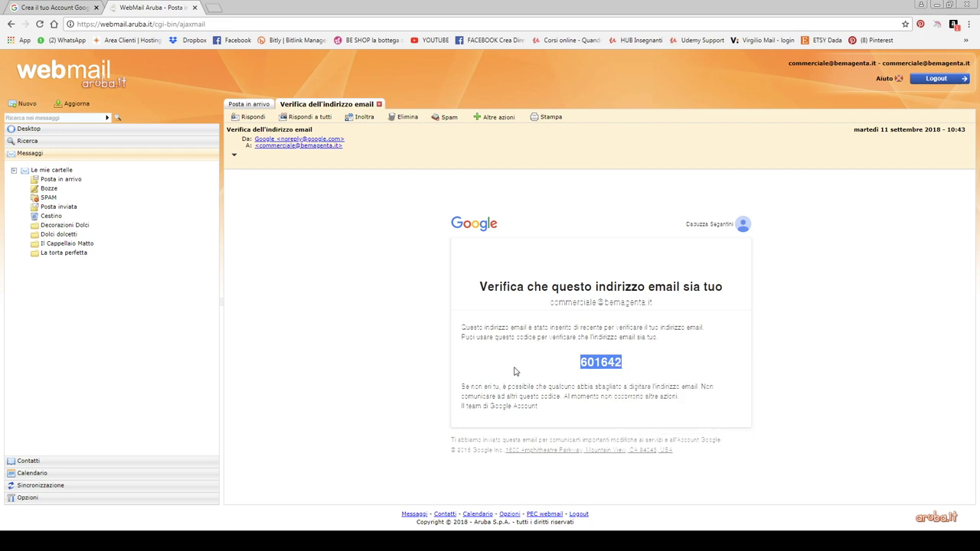
pyautogui.click(47, 9)
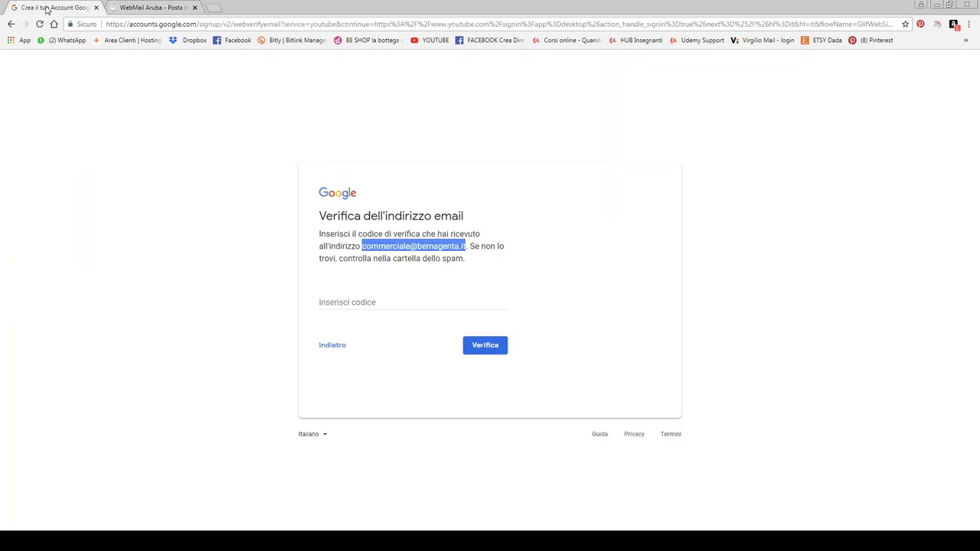
# Paste the copied code into the Inserisci codice field and verify the email.
pyautogui.click(377, 303)
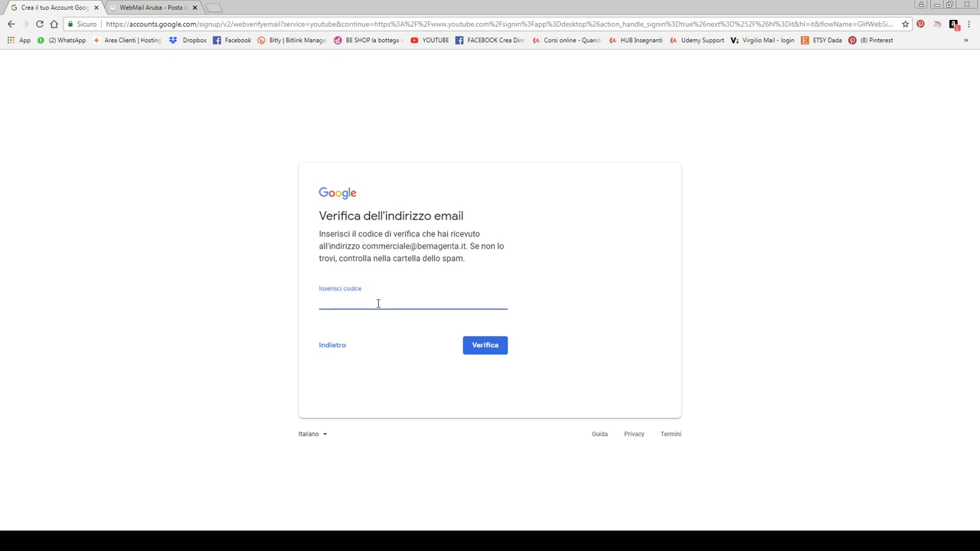
pyautogui.rightClick(377, 305)
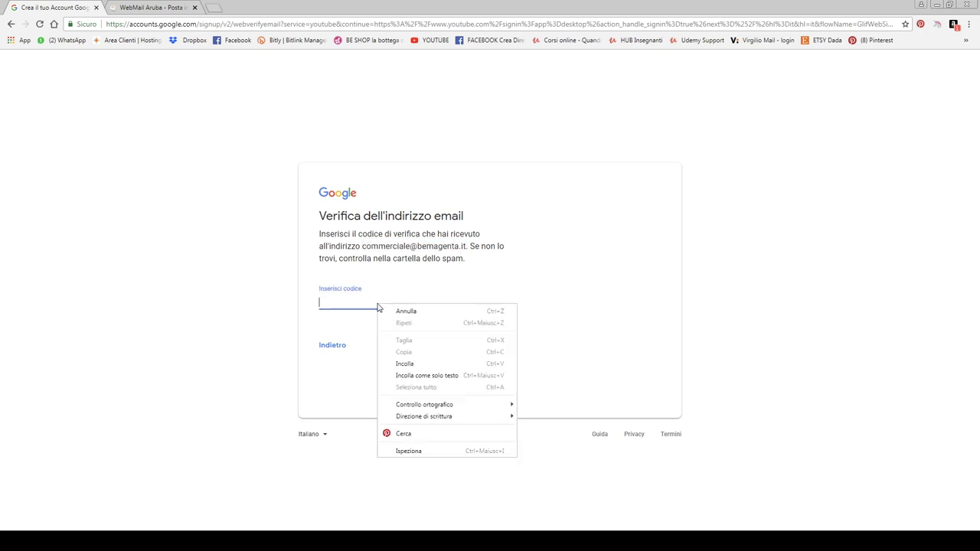
pyautogui.click(417, 365)
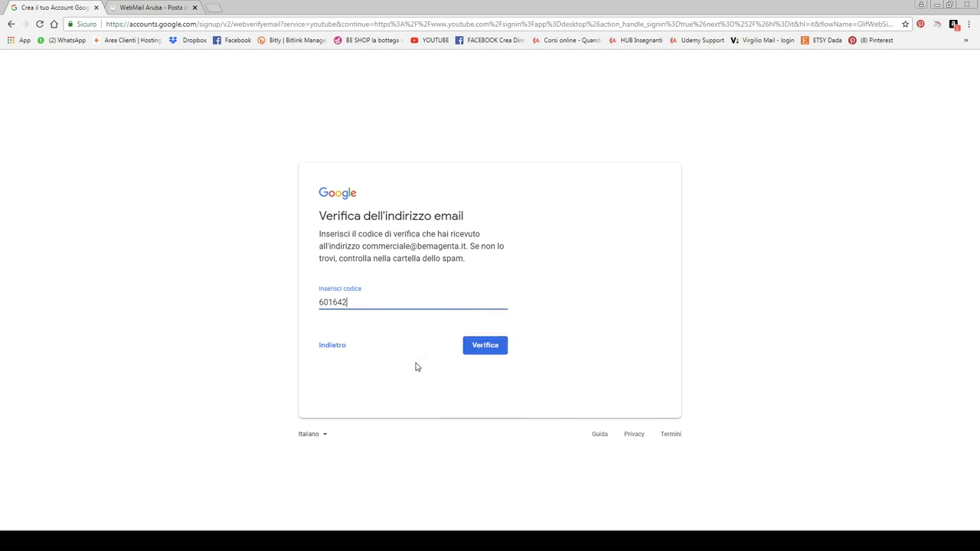
pyautogui.click(502, 346)
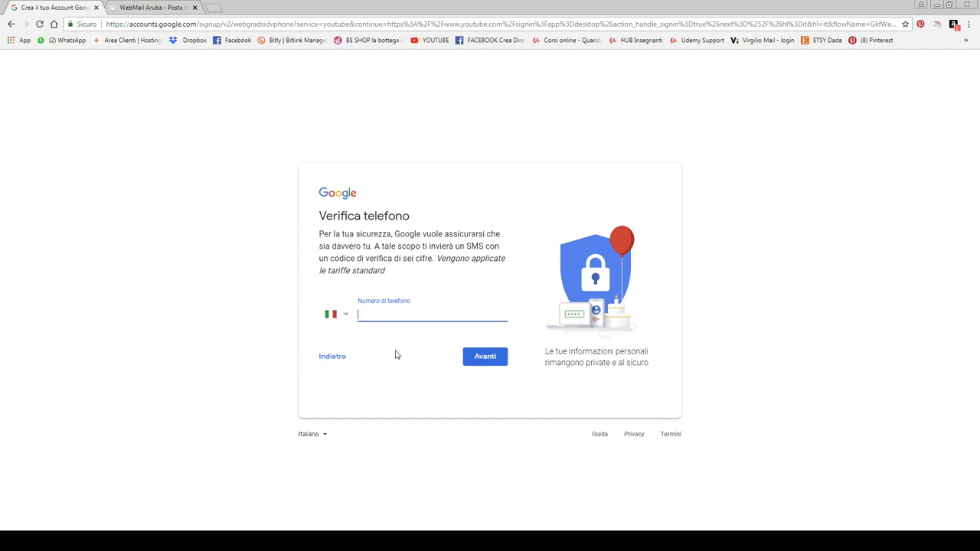
# Fill in the mobile phone number from autofill and submit it for SMS verification.
pyautogui.click(385, 317)
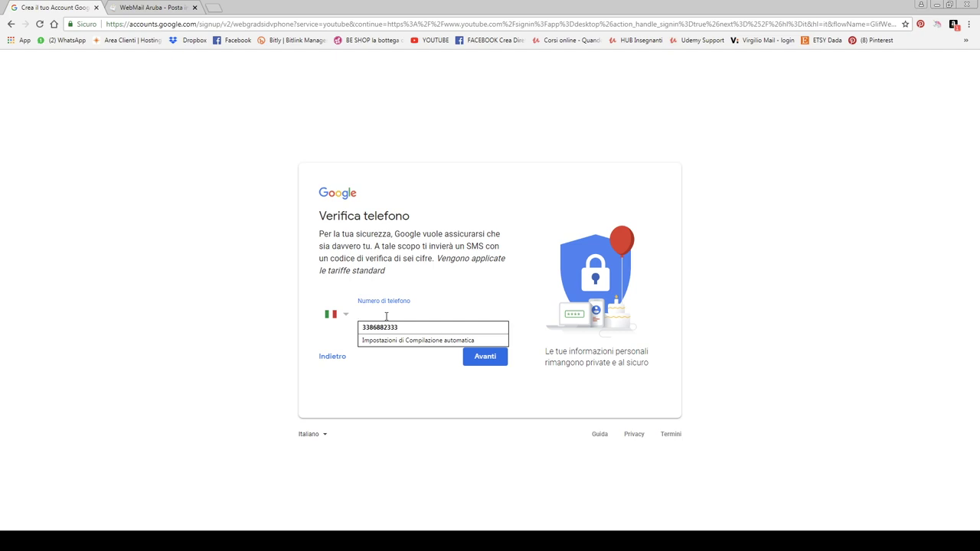
pyautogui.click(429, 385)
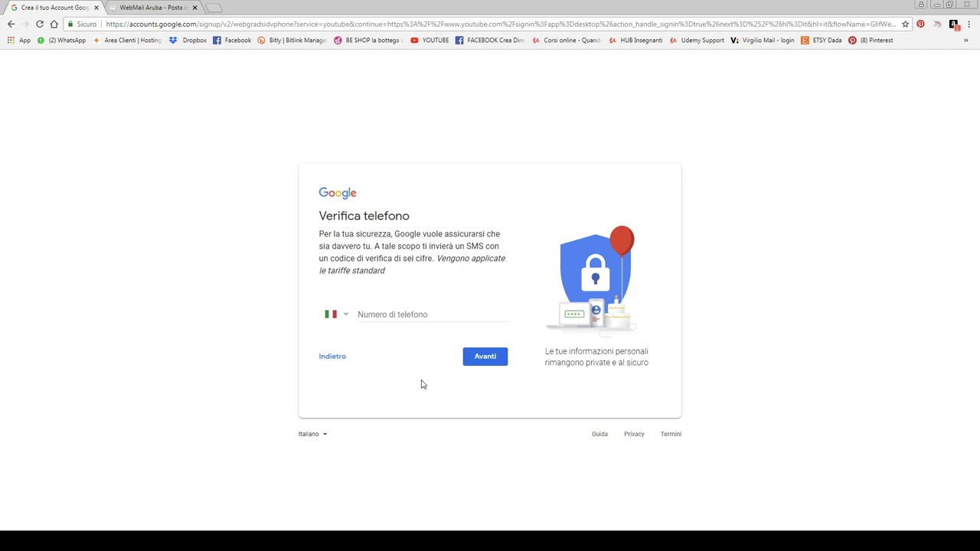
pyautogui.click(377, 317)
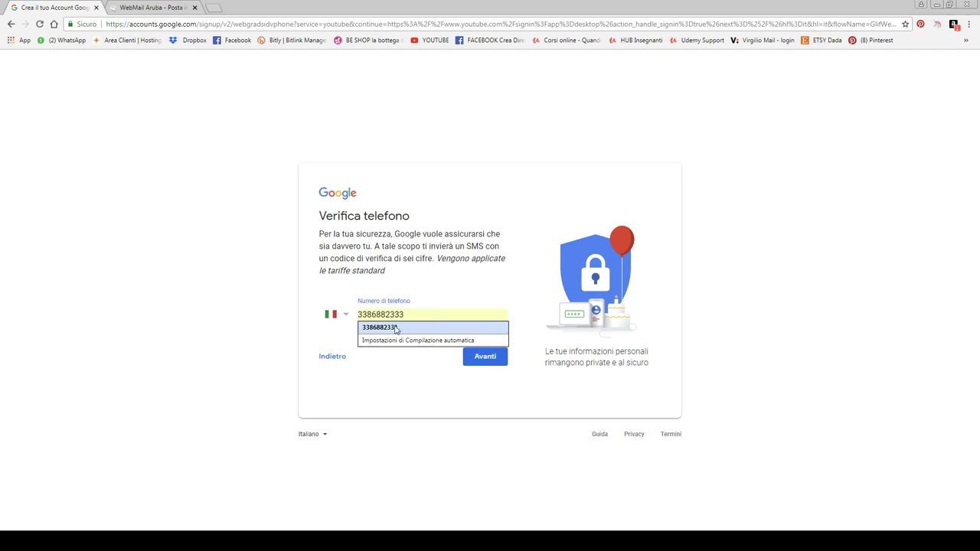
pyautogui.click(396, 329)
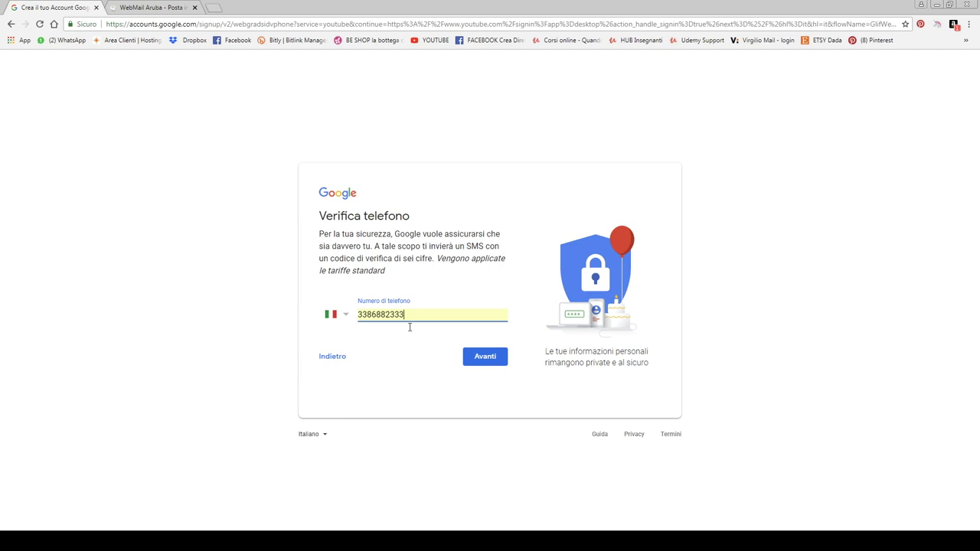
pyautogui.click(475, 359)
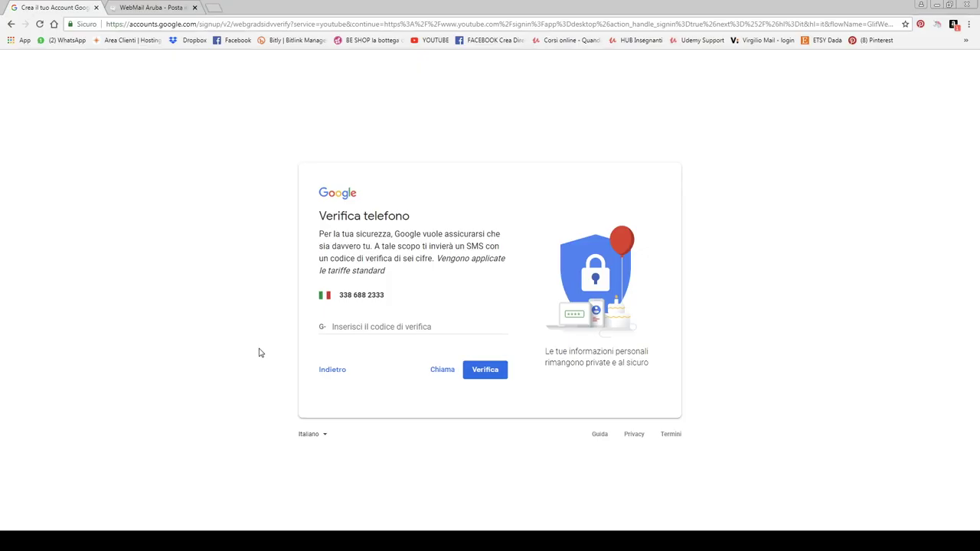
# Enter the six-digit SMS code received and verify the phone number.
pyautogui.click(365, 329)
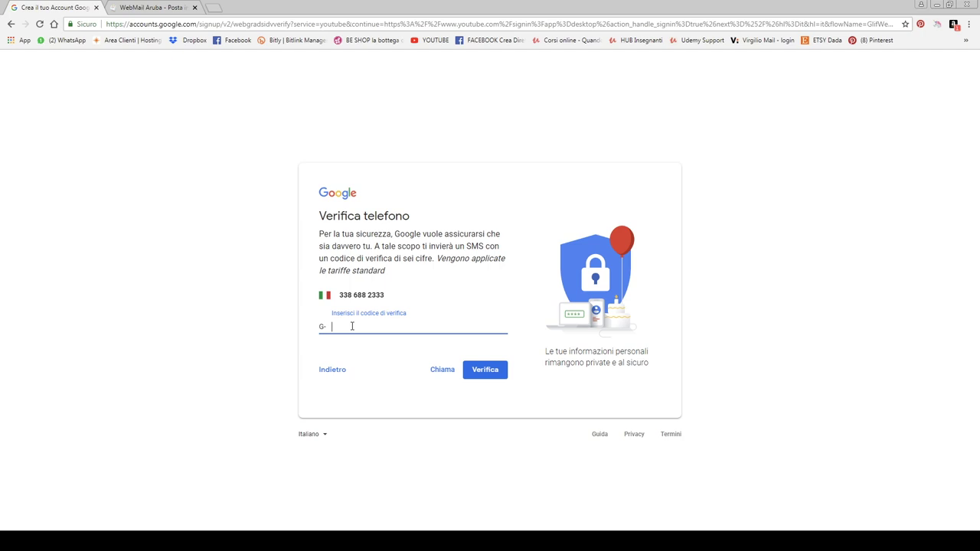
pyautogui.click(488, 374)
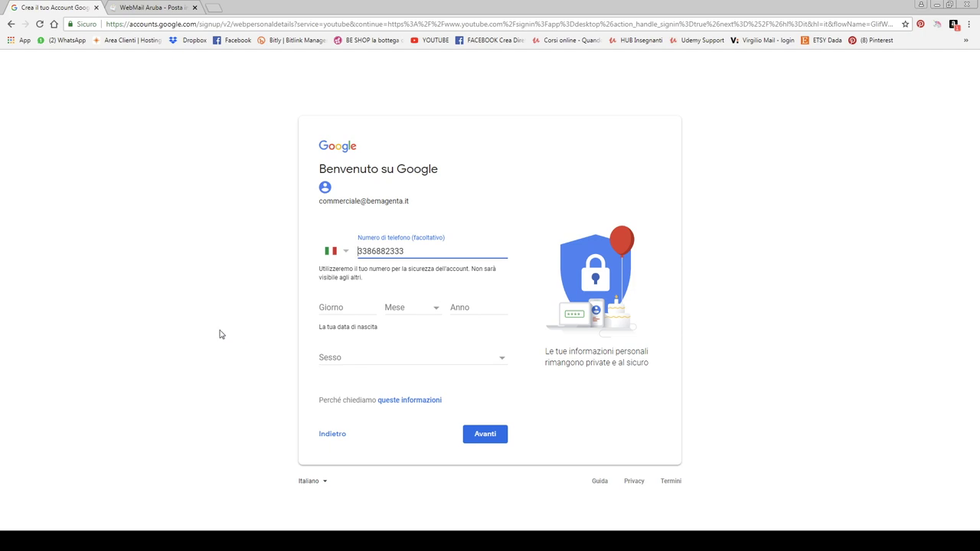
pyautogui.click(365, 306)
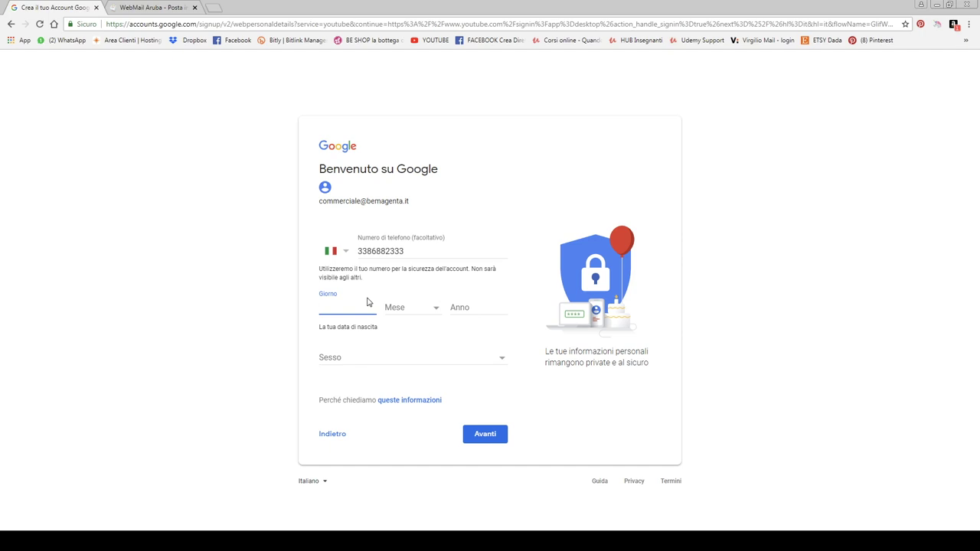
pyautogui.write('05')
pyautogui.click(433, 309)
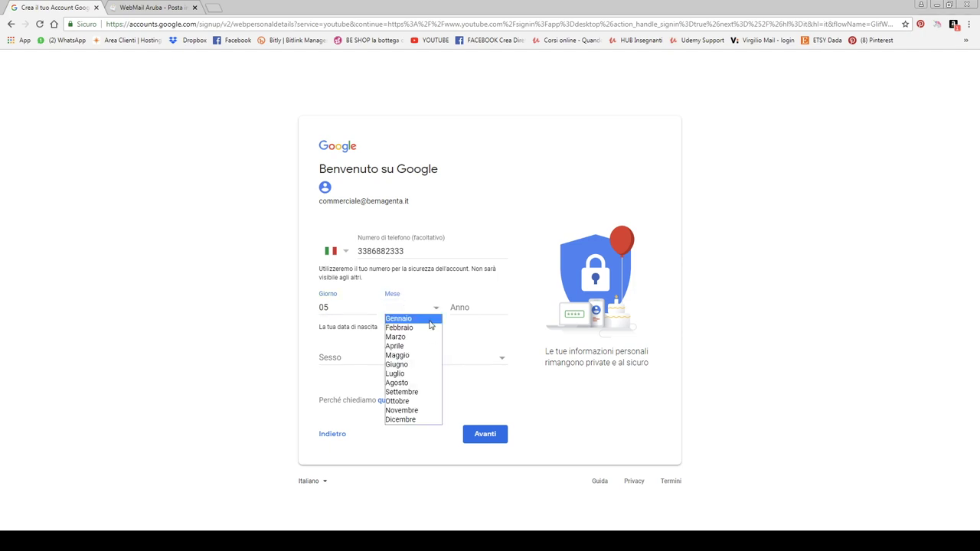
pyautogui.click(439, 324)
pyautogui.click(467, 308)
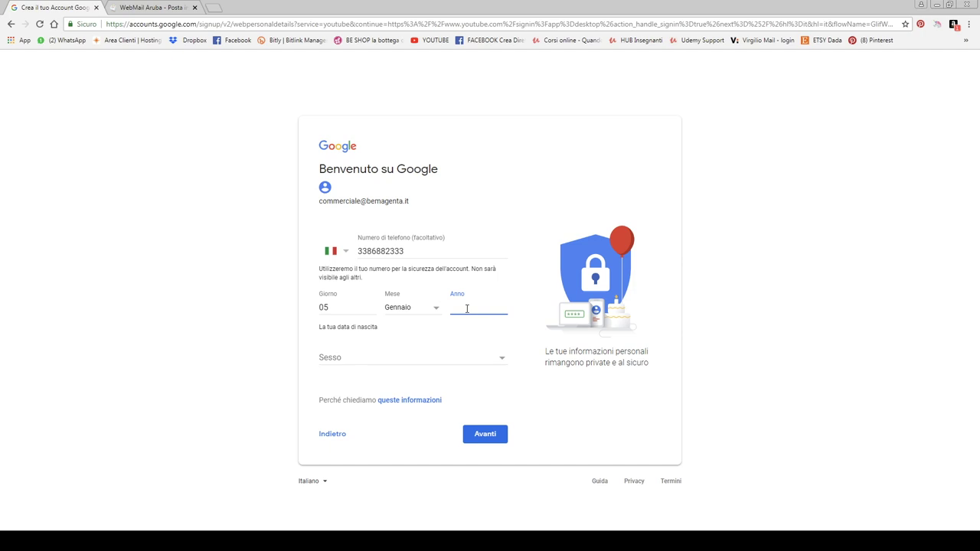
pyautogui.write('1978')
pyautogui.click(791, 373)
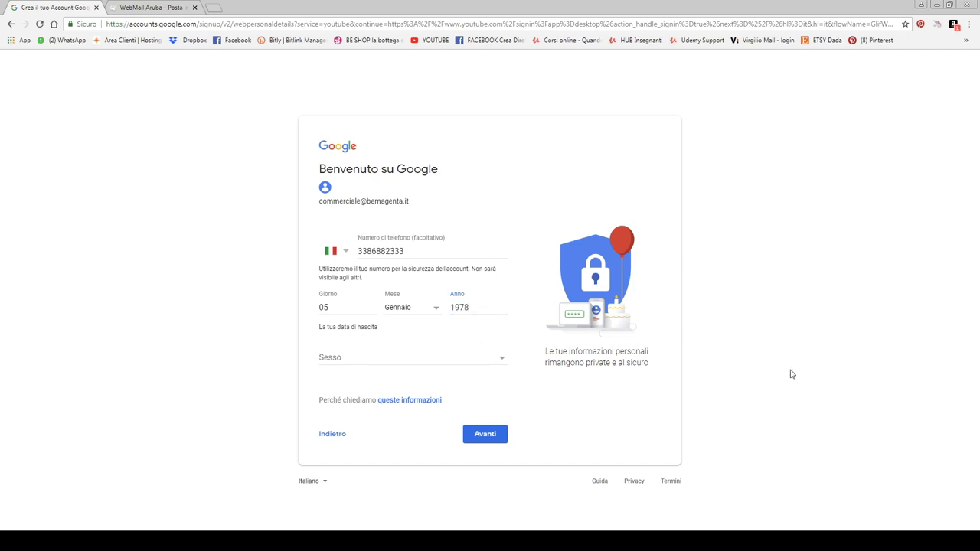
# Set gender to 'Preferisco non specificarlo' and submit the personal details.
pyautogui.click(501, 361)
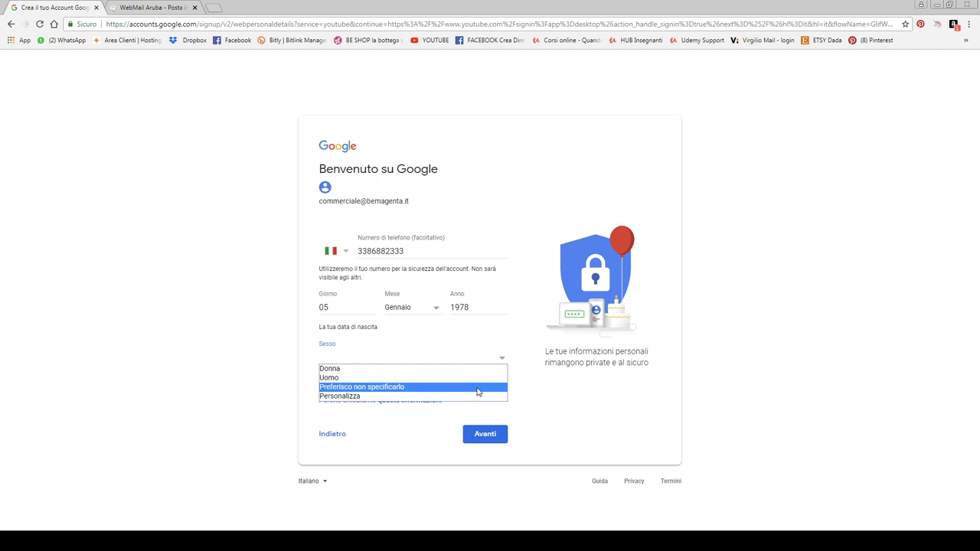
pyautogui.click(477, 389)
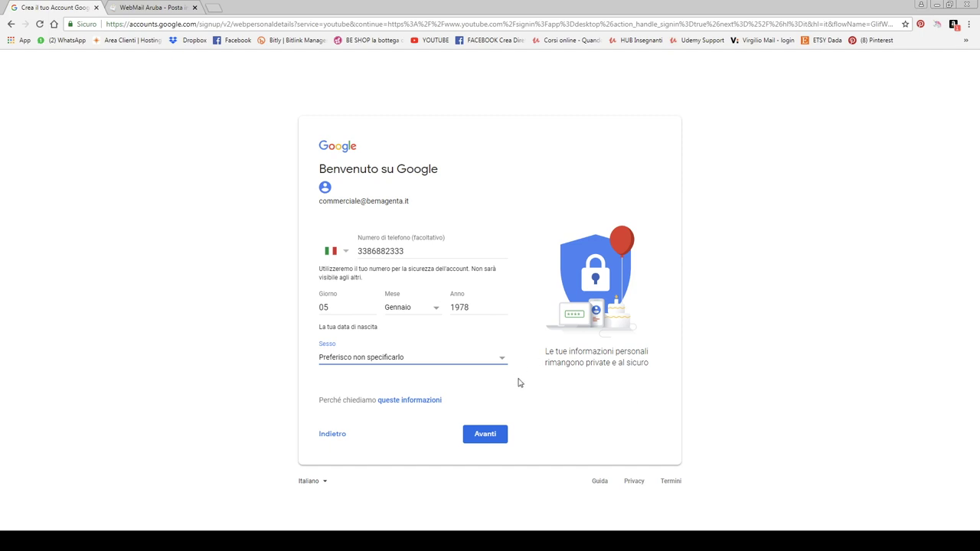
pyautogui.click(494, 437)
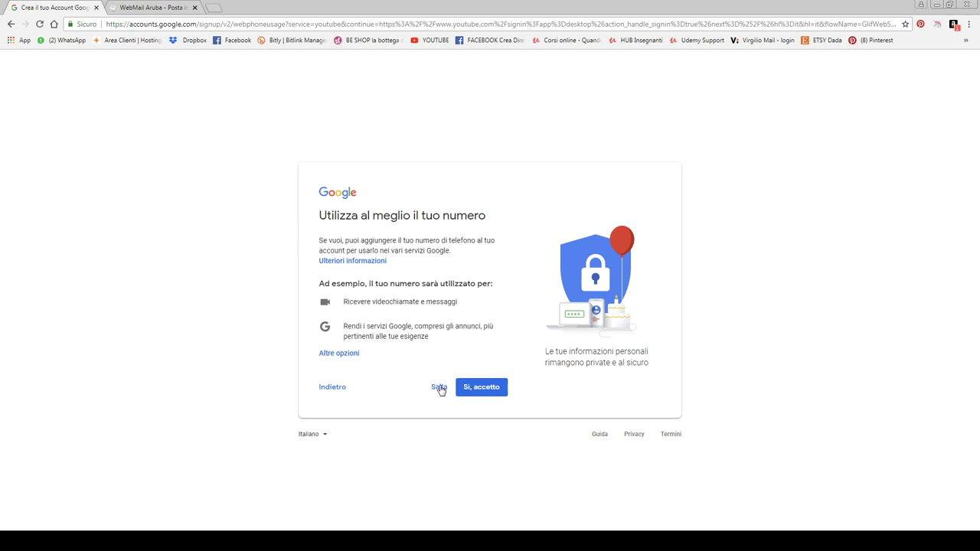
# Skip linking the phone number on the 'Utilizza al meglio il tuo numero' page.
pyautogui.click(438, 388)
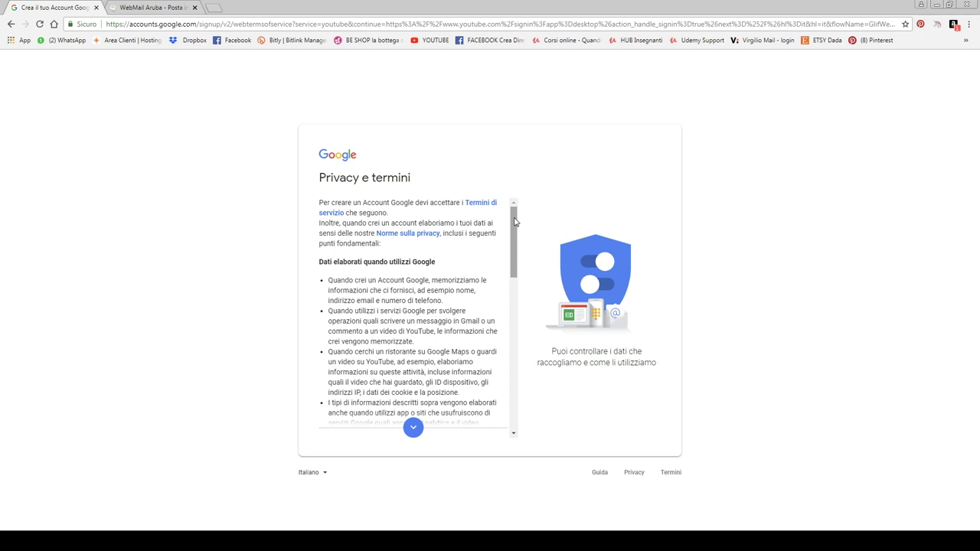
# Accept the Terms of Service and the personal-data consent, then choose Crea account.
pyautogui.moveTo(514, 222); pyautogui.dragTo(517, 413)
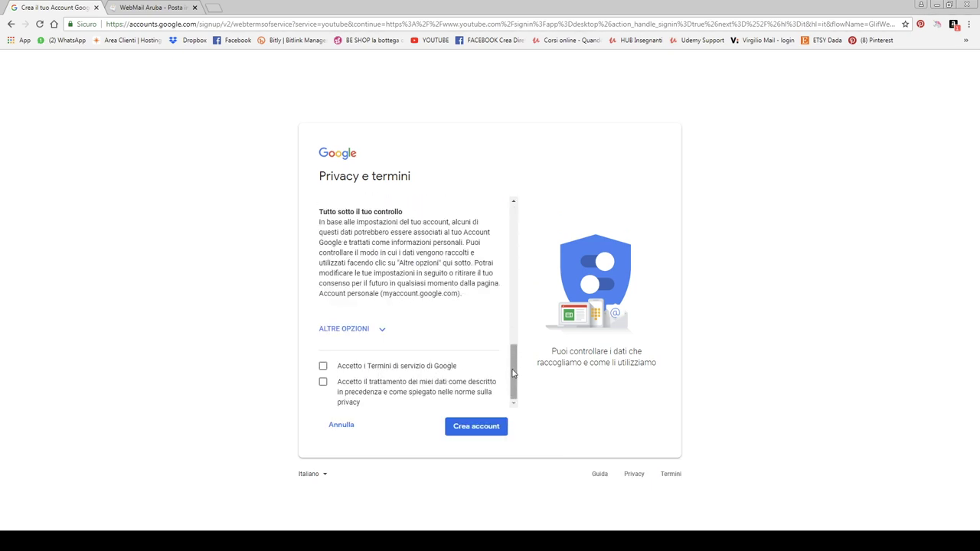
pyautogui.click(323, 368)
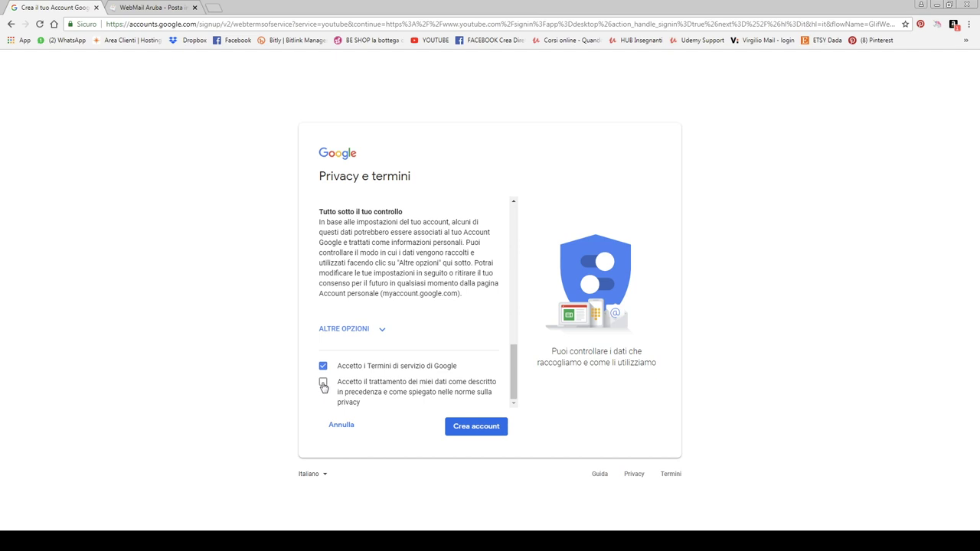
pyautogui.click(323, 384)
pyautogui.click(473, 431)
pyautogui.click(474, 431)
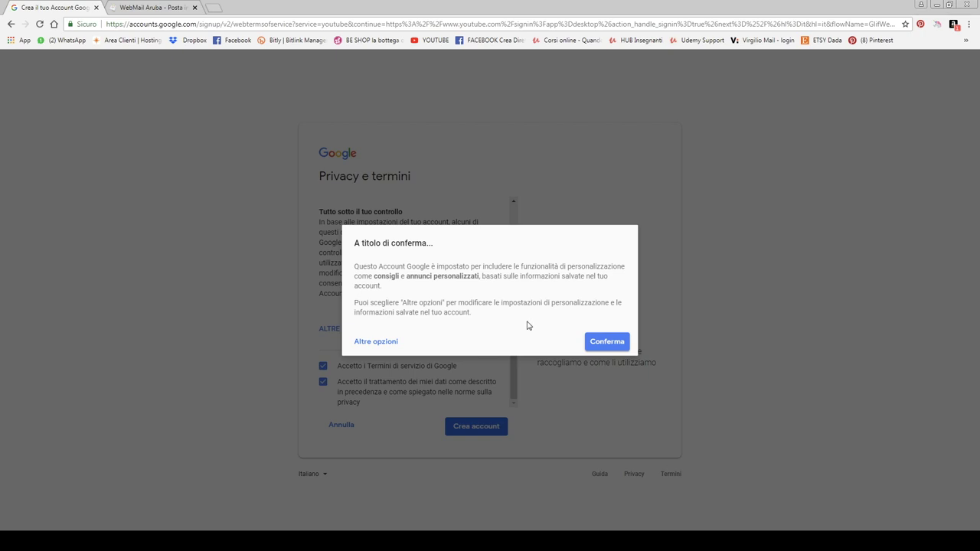
# Confirm the personalization settings, sign in to YouTube with the new account, and open the account menu.
pyautogui.click(607, 342)
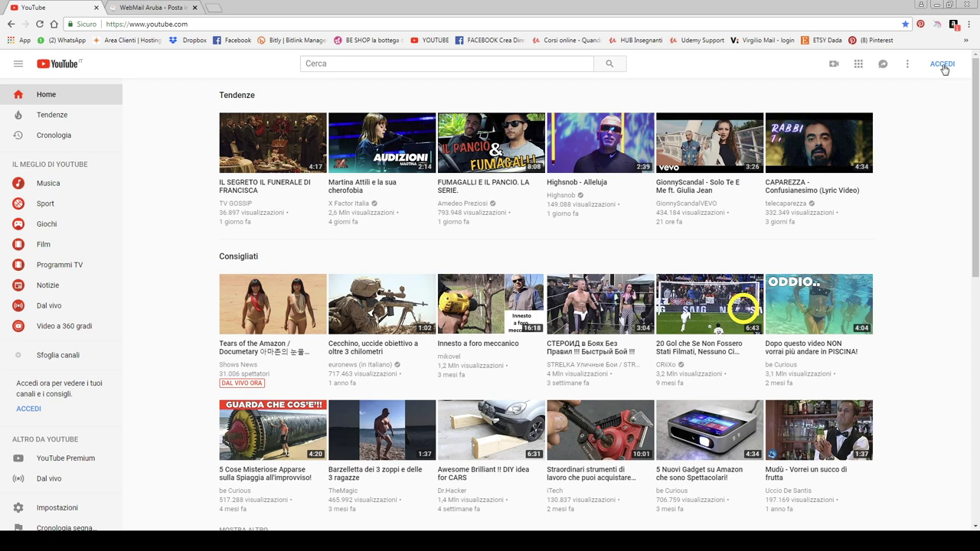
pyautogui.click(944, 69)
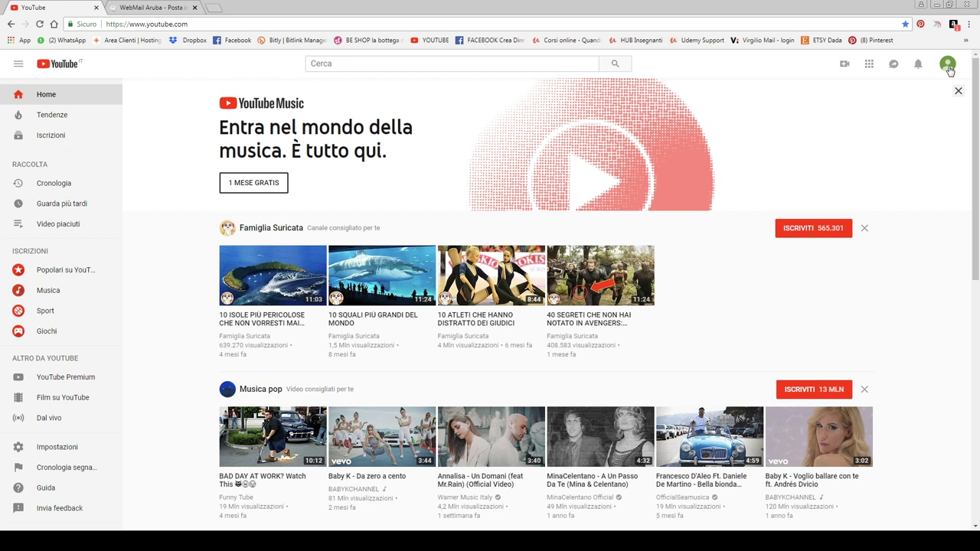
pyautogui.click(948, 65)
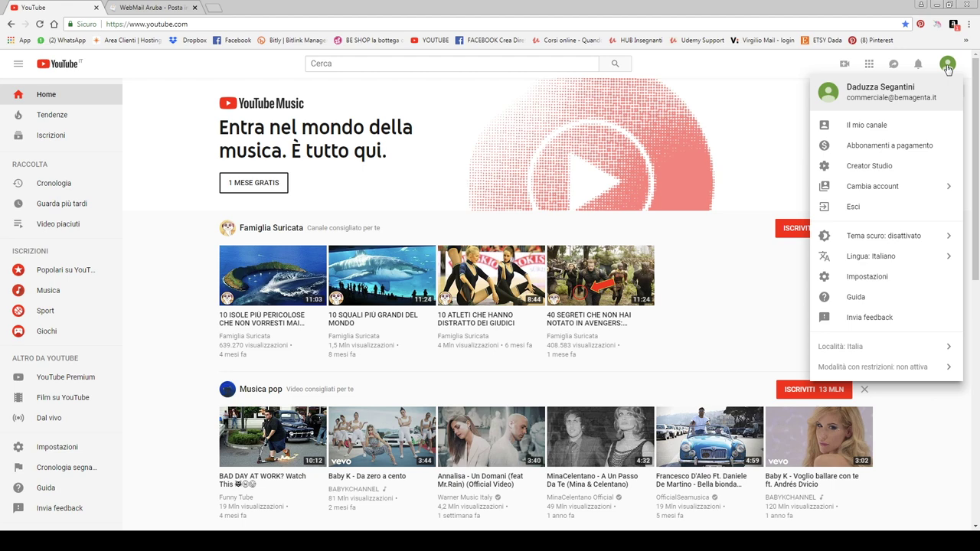
pyautogui.click(948, 66)
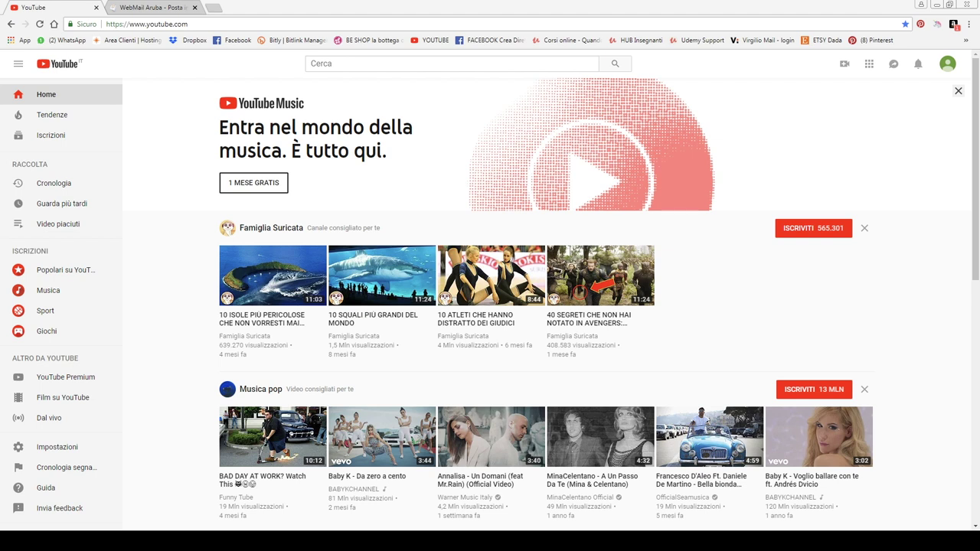
pyautogui.click(947, 65)
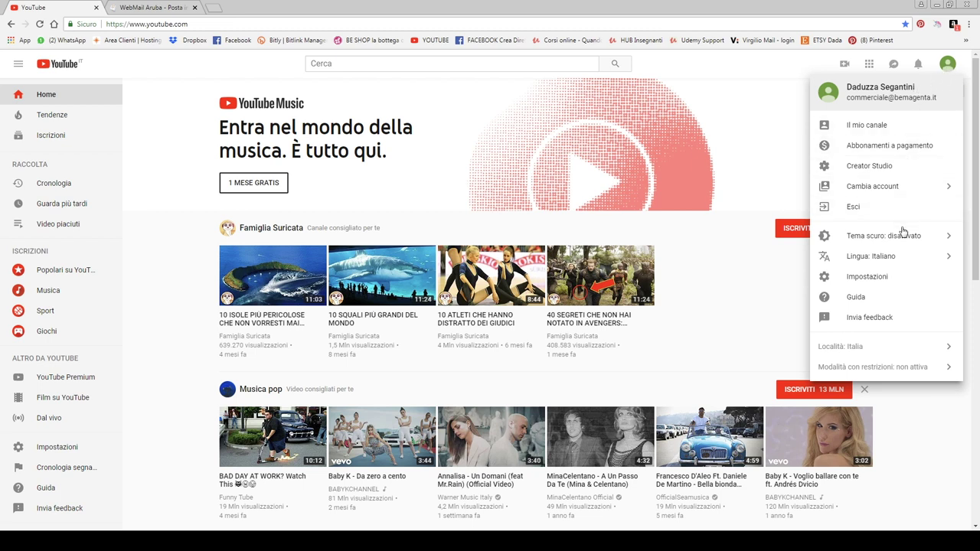
# Go to your own channel and create the YouTube channel.
pyautogui.click(910, 126)
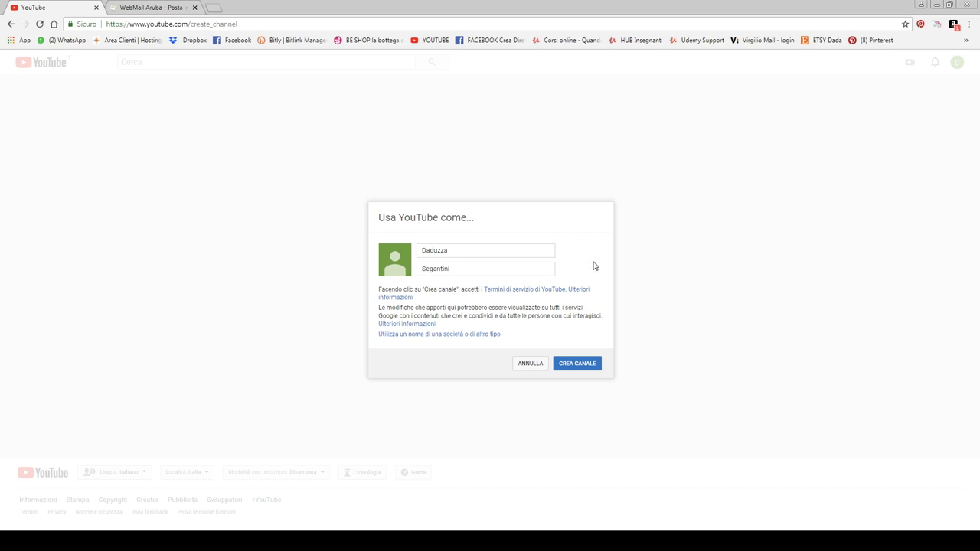
pyautogui.click(592, 368)
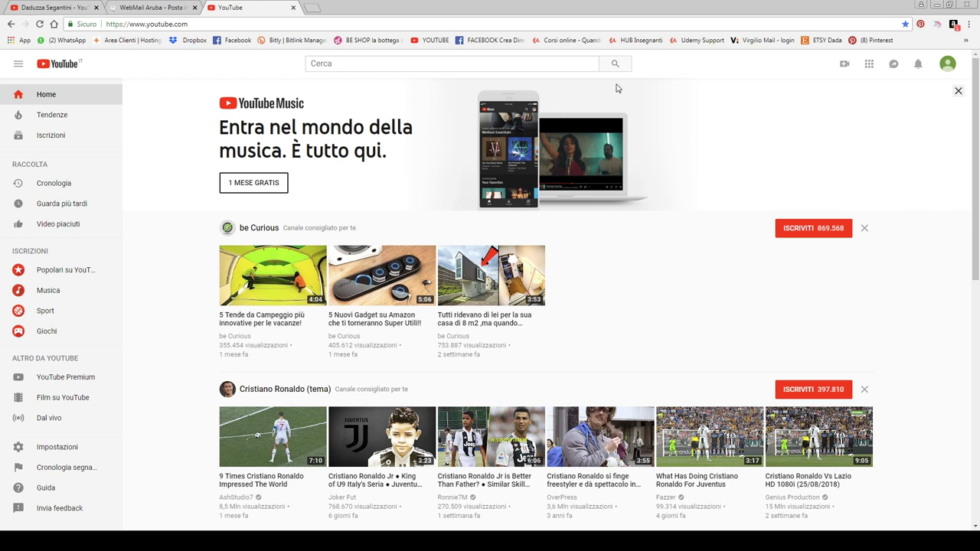
# Search YouTube for 'bemagenta' and pick the 'be magenta' suggestion.
pyautogui.click(441, 64)
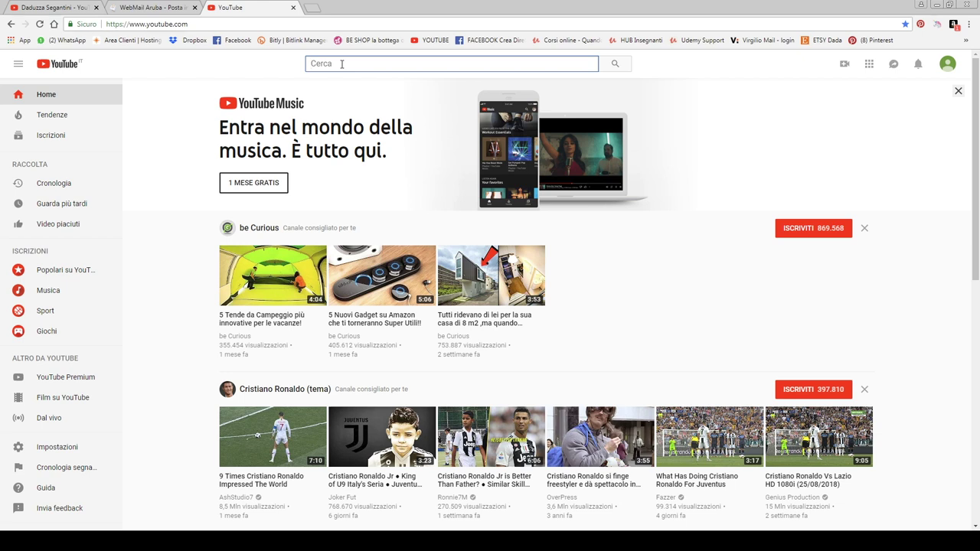
pyautogui.write('be')
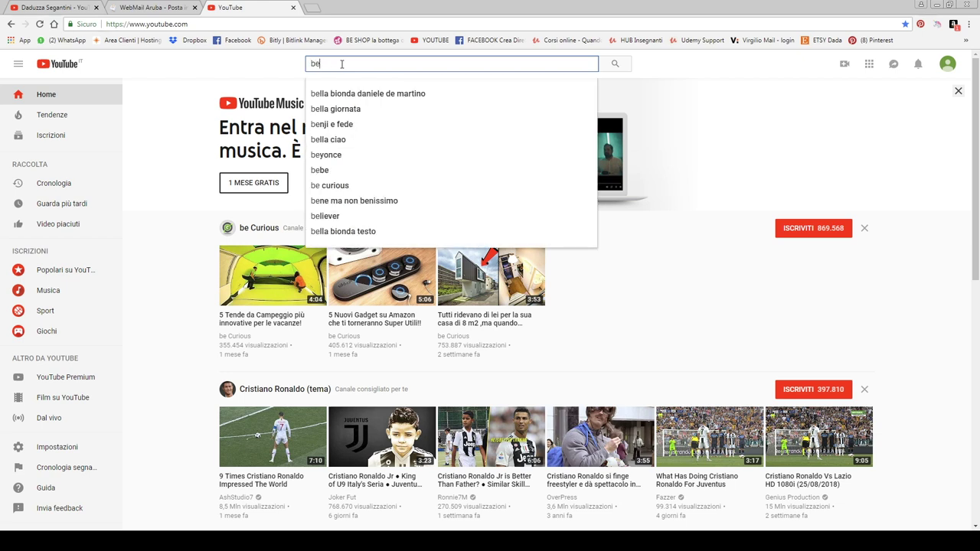
pyautogui.write('magenta')
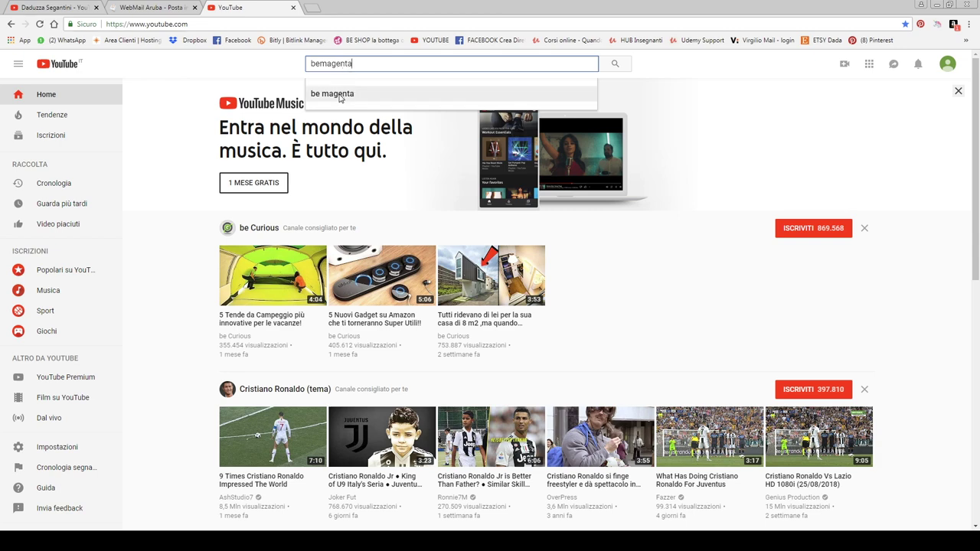
pyautogui.click(339, 94)
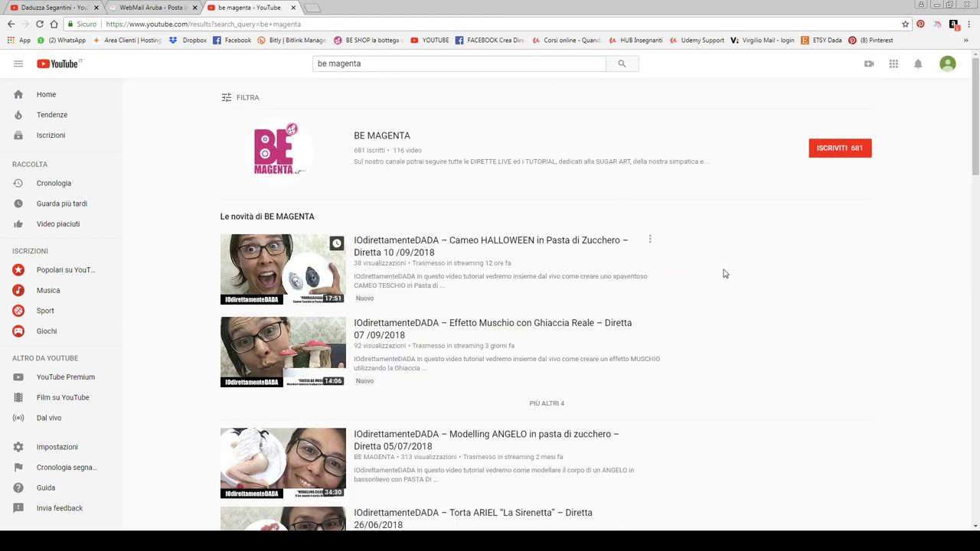